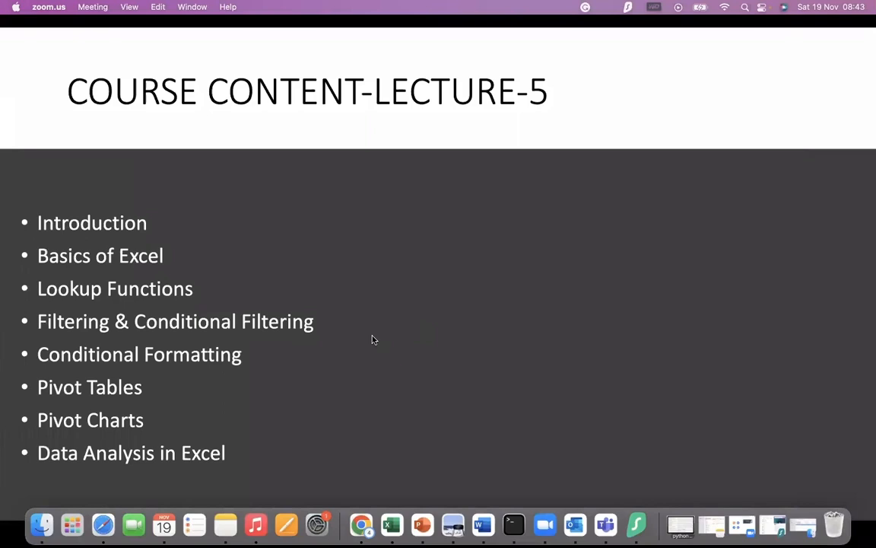
- Switch to the Book4 workbook in Excel and add column filters to the header row of the Destination sheet
key("ctrl+Right")
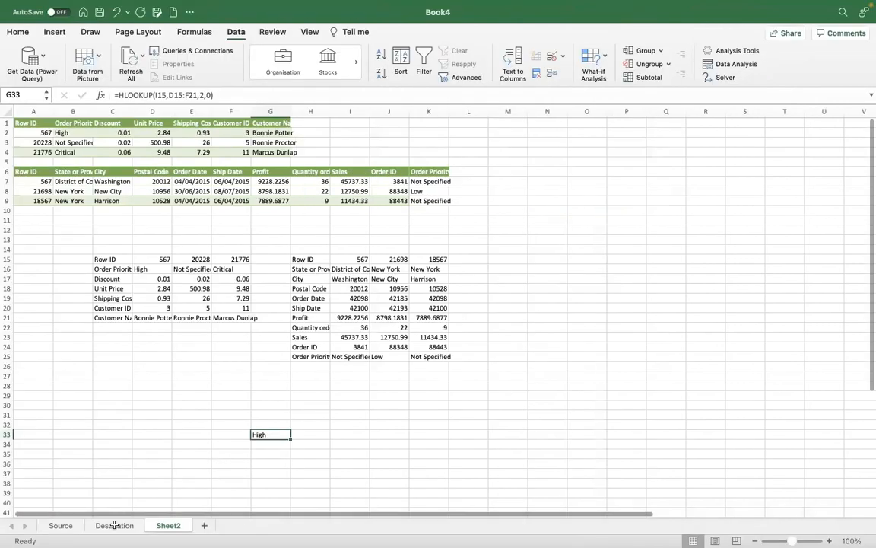
left_click(114, 525)
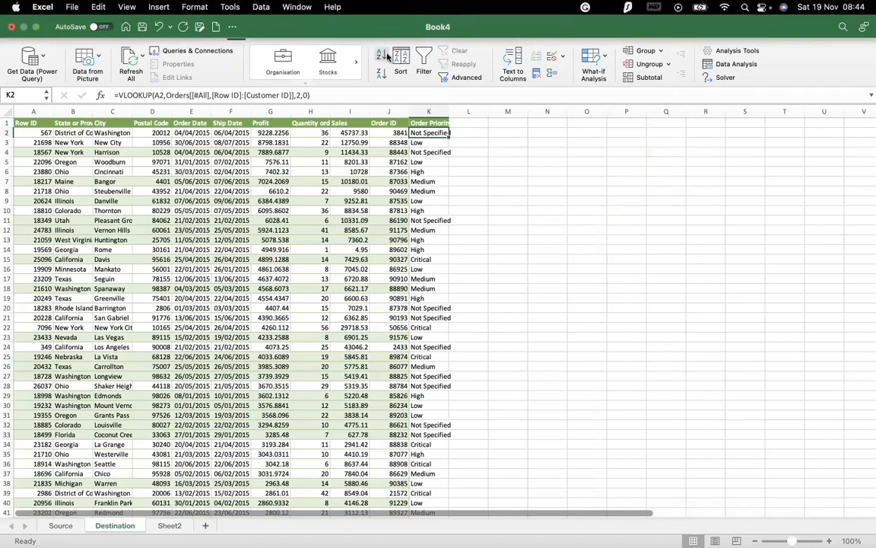
left_click(440, 122)
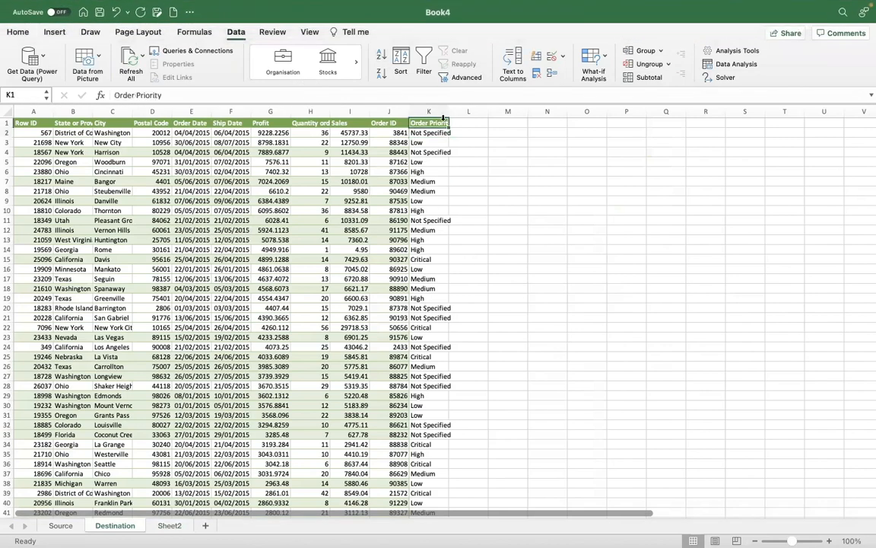
left_click(424, 61)
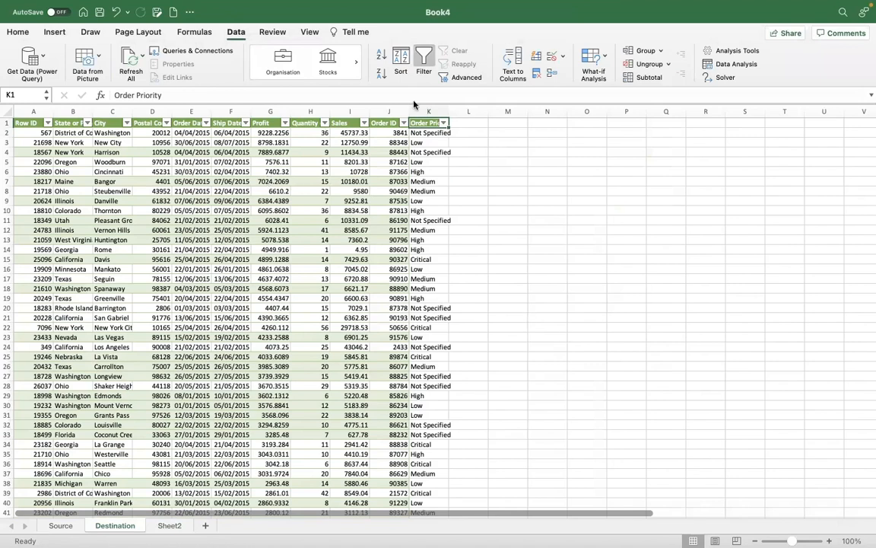
- Filter the Quantity ordered new column to only the values 4, 5 and 6, and look through the filtered rows
left_click(325, 124)
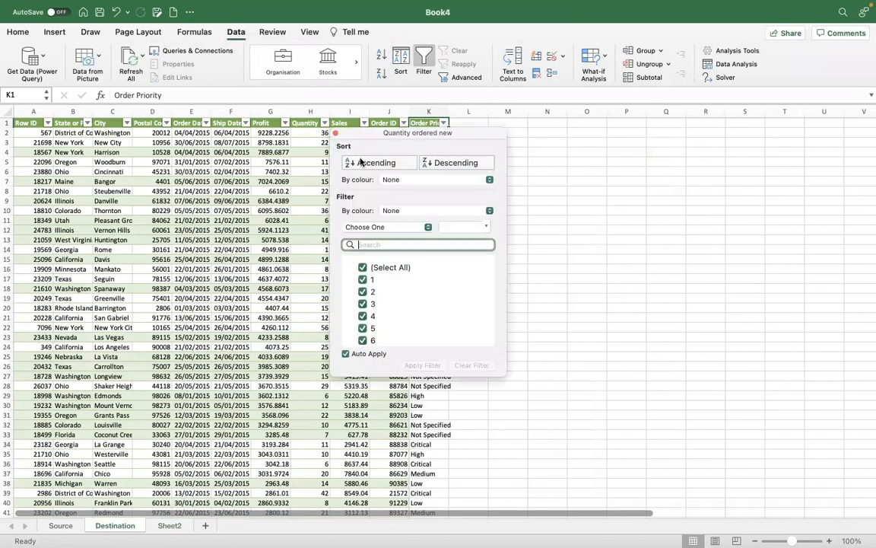
left_click(362, 267)
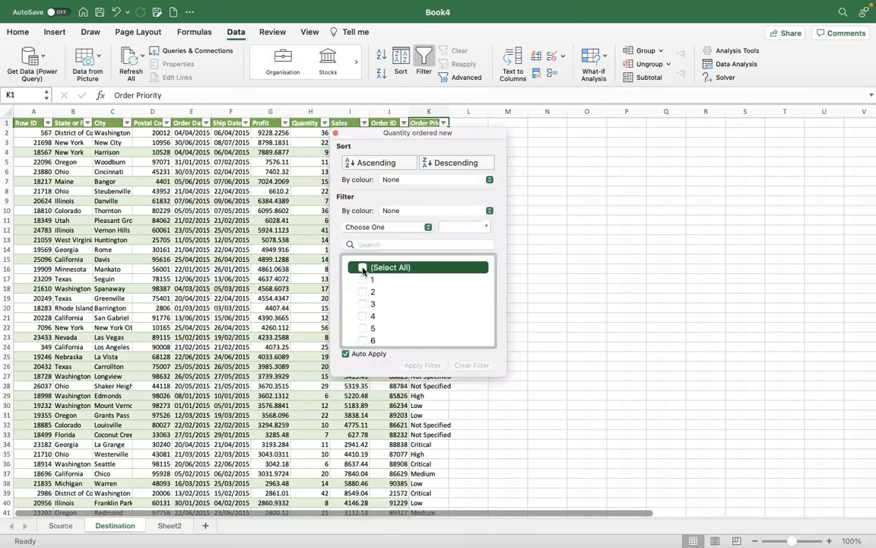
left_click(364, 316)
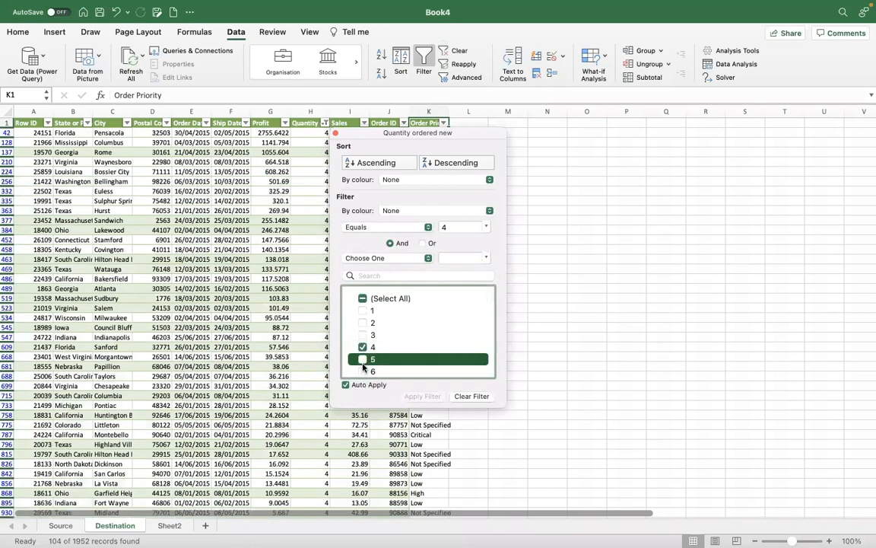
left_click(363, 359)
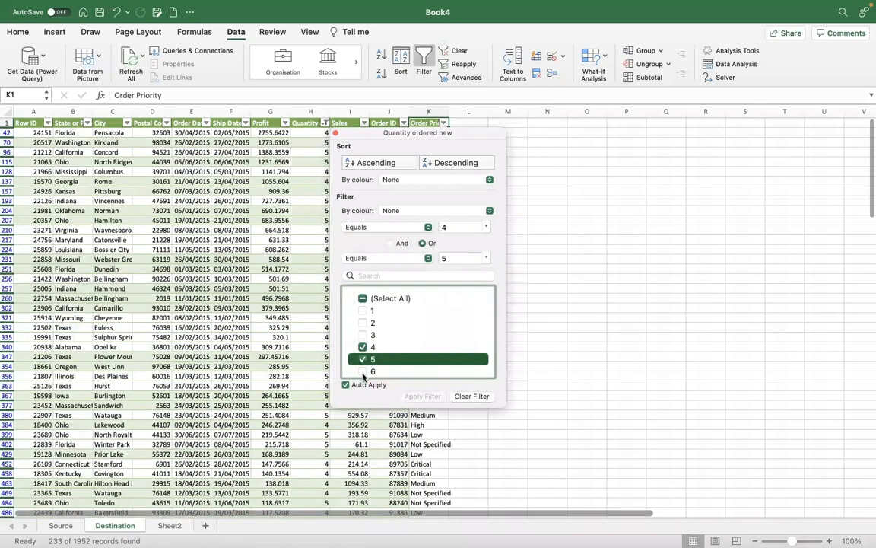
left_click(363, 372)
left_click(262, 290)
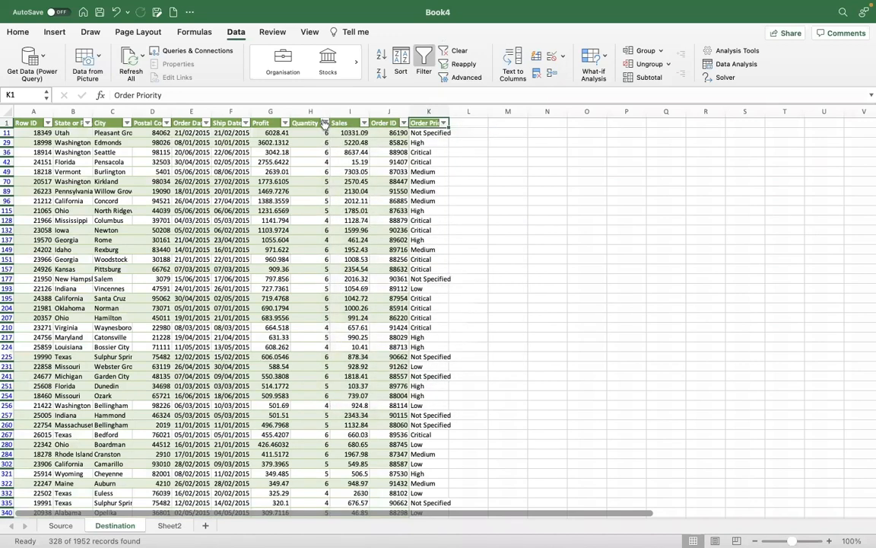
scroll(304, 379, "down", 6)
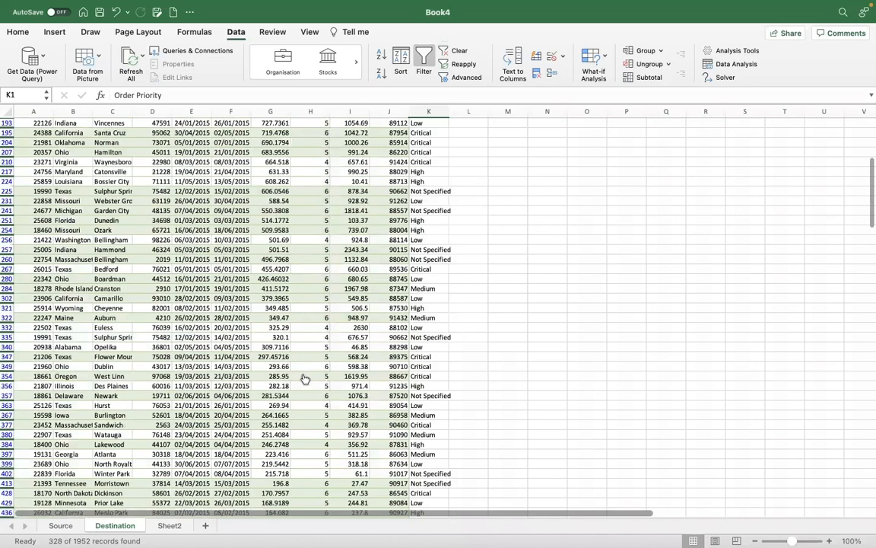
scroll(304, 379, "up", 6)
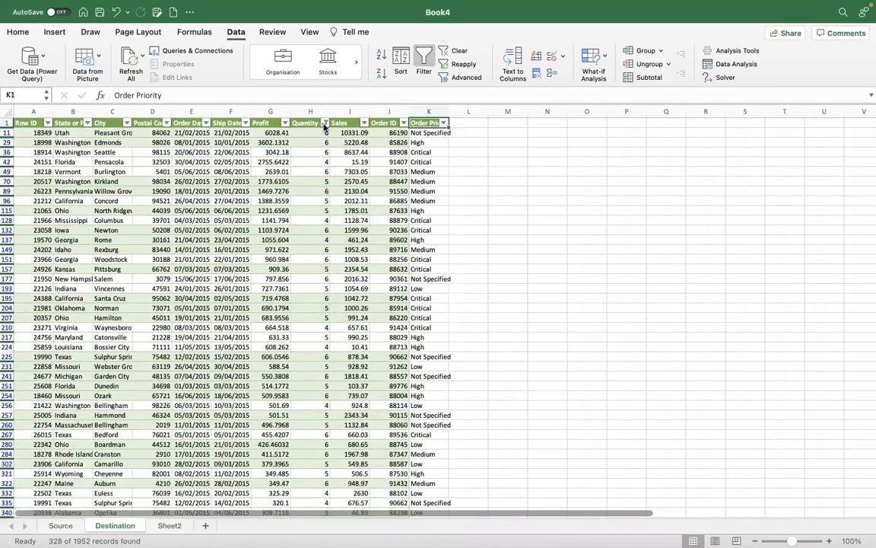
- Reselect all values in the Quantity ordered new filter to bring back every row
left_click(324, 124)
scroll(368, 301, "down", 2)
scroll(368, 293, "up", 2)
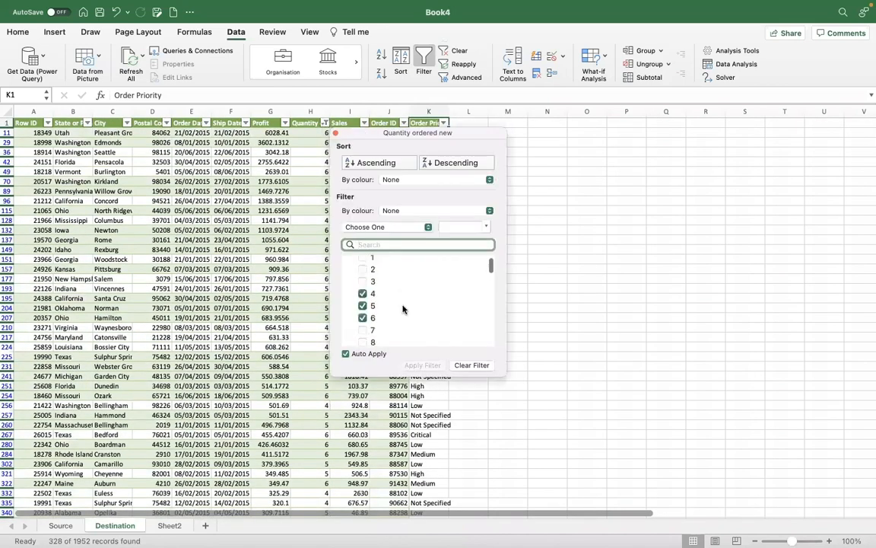
left_click(363, 267)
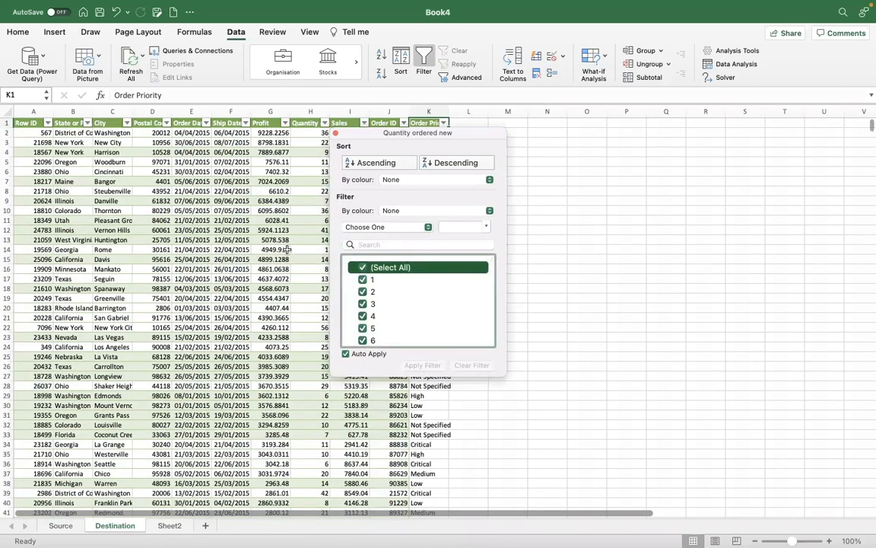
left_click(279, 197)
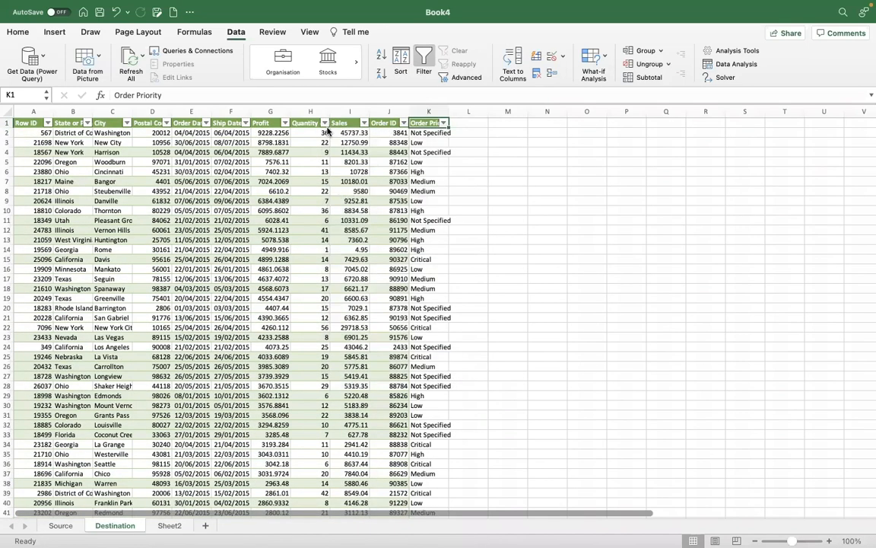
- Filter the Quantity ordered new column with a Between condition from 4 to 6
left_click(325, 123)
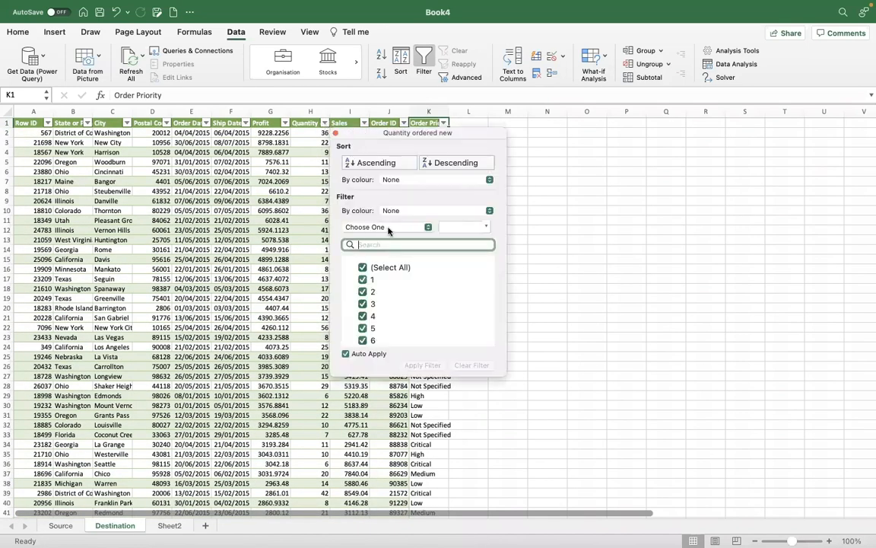
left_click(411, 228)
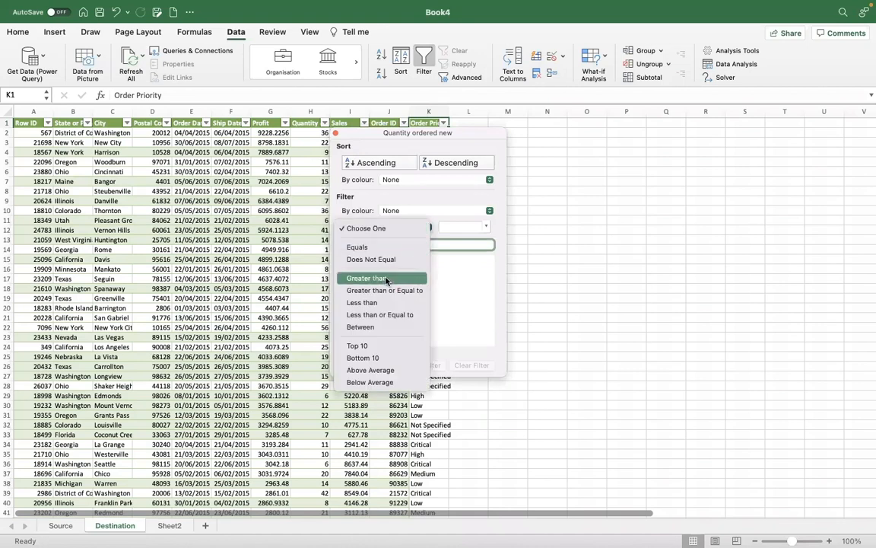
left_click(361, 328)
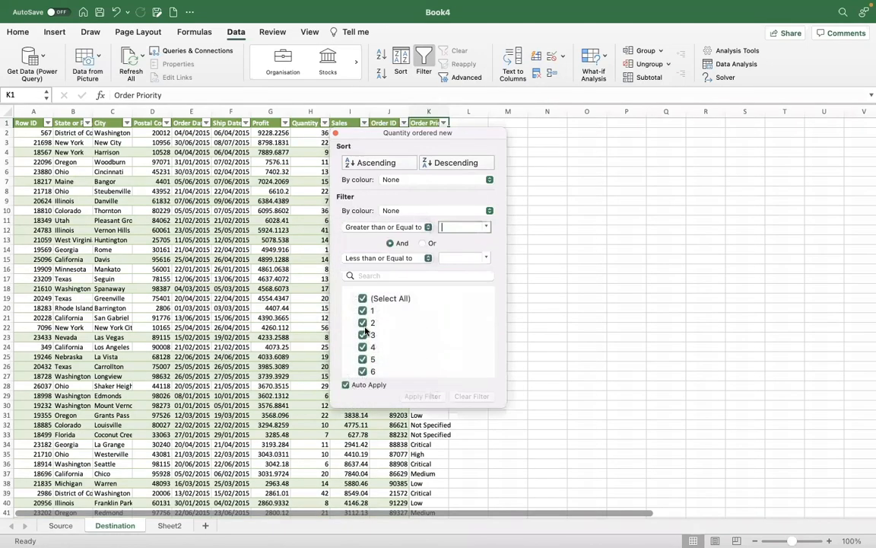
left_click(453, 223)
type("4")
left_click(457, 258)
type("6")
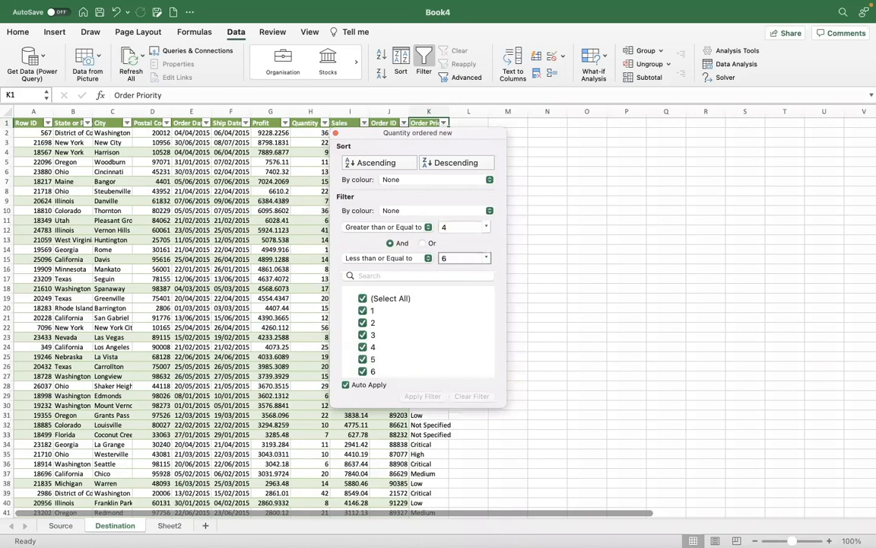
key("Return")
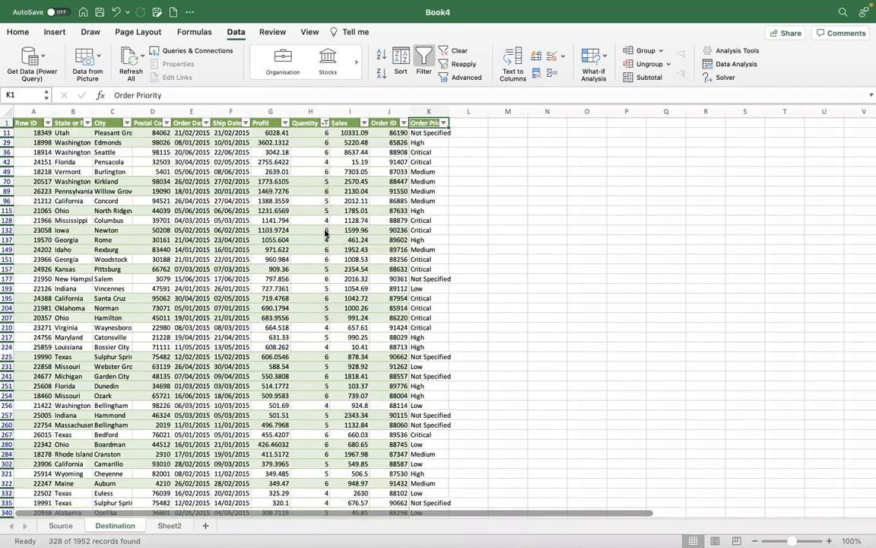
- Replace the Quantity ordered new condition with a Top 10 filter showing 10 items
left_click(325, 123)
scroll(416, 333, "down", 10)
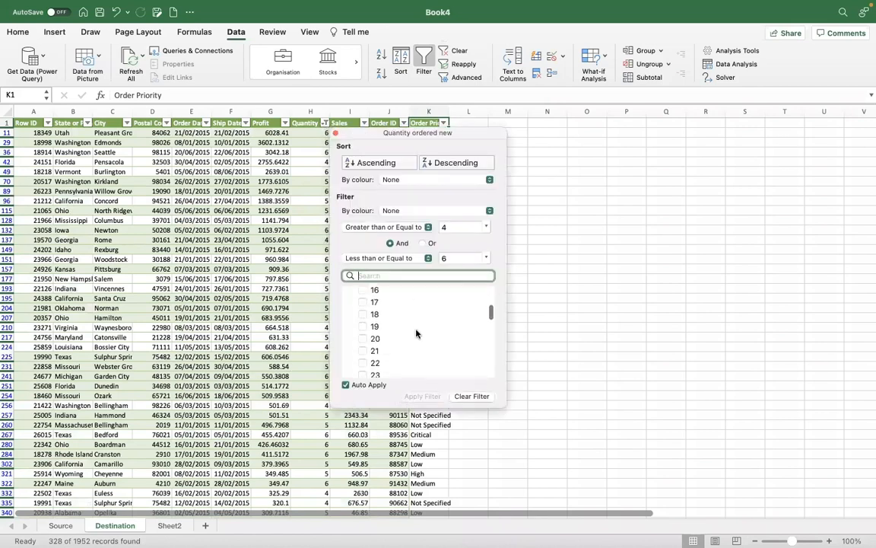
scroll(416, 332, "down", 2)
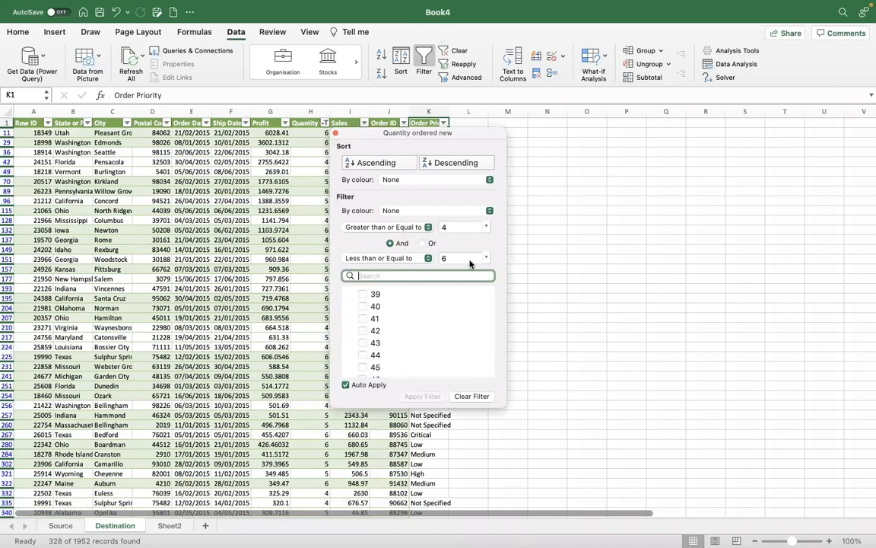
left_click(300, 251)
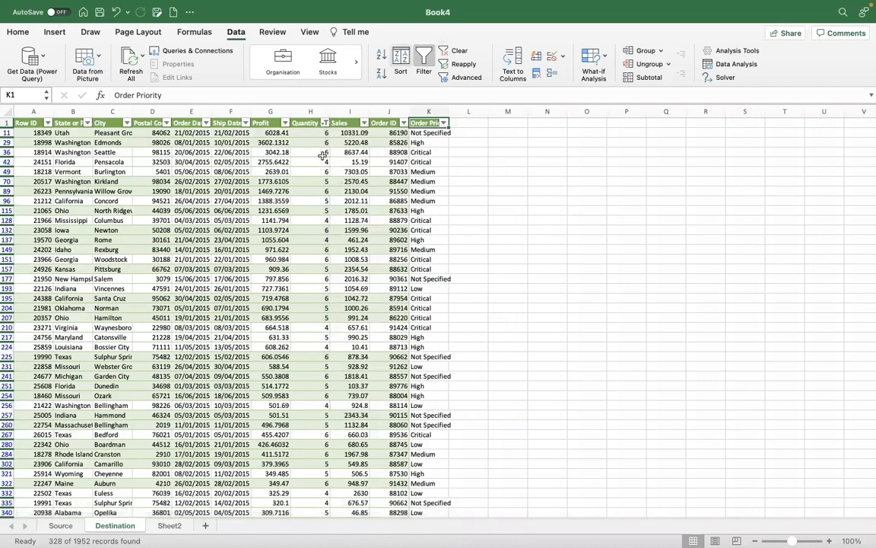
left_click(324, 123)
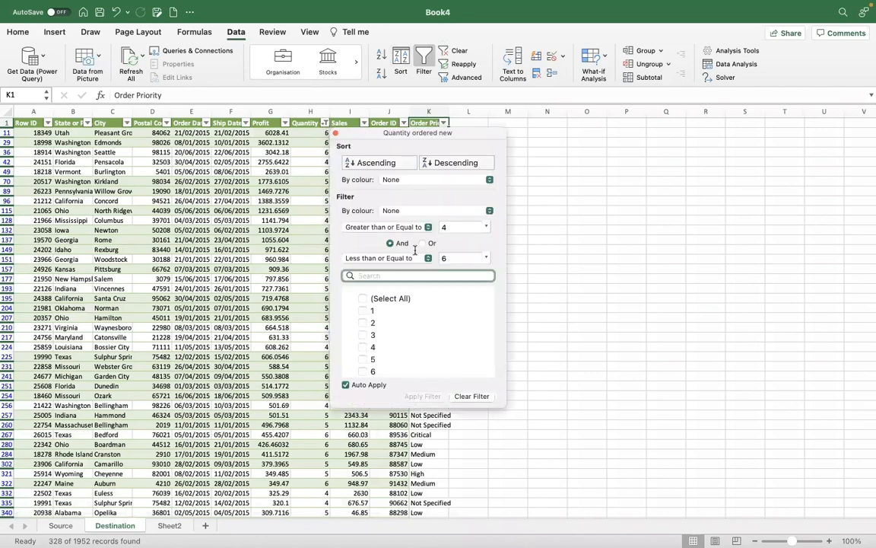
left_click(380, 227)
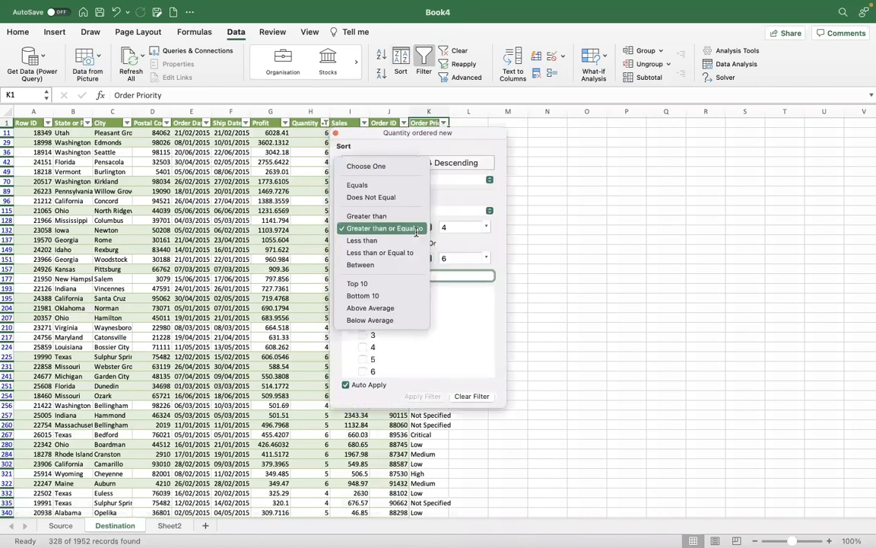
left_click(372, 284)
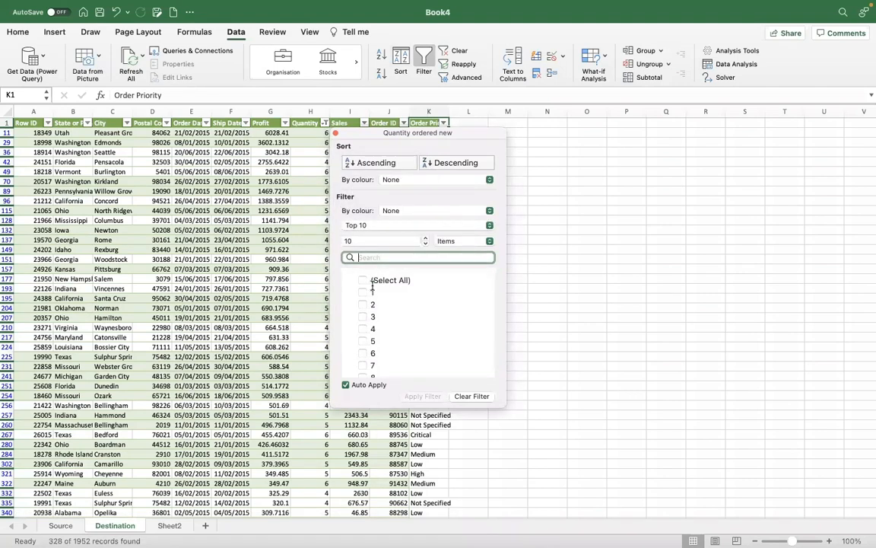
left_click(274, 282)
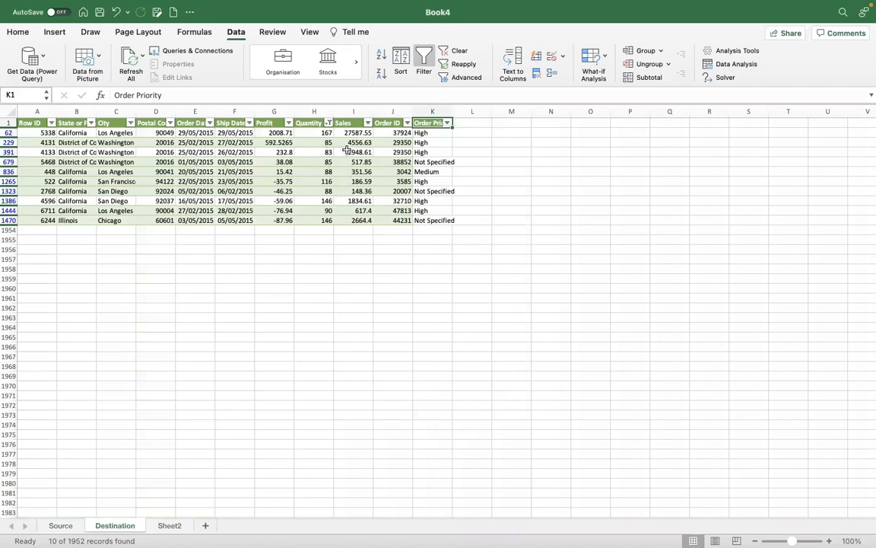
- Change the Quantity ordered new filter to Bottom 10 items and look through the filtered rows
left_click(328, 123)
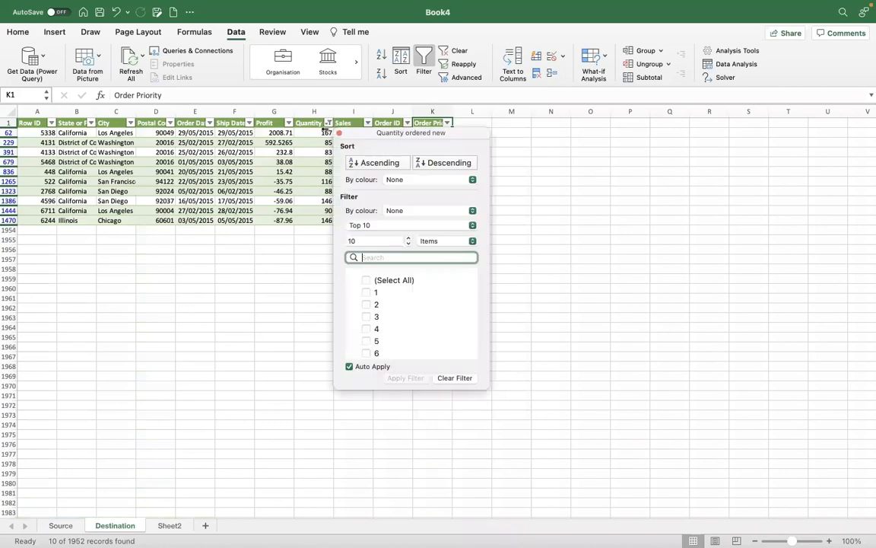
left_click(388, 226)
left_click(386, 238)
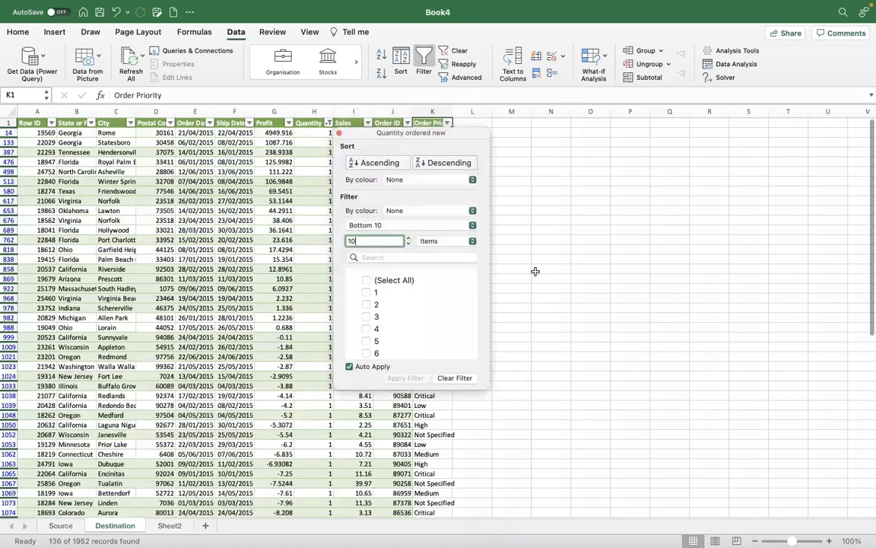
left_click(503, 269)
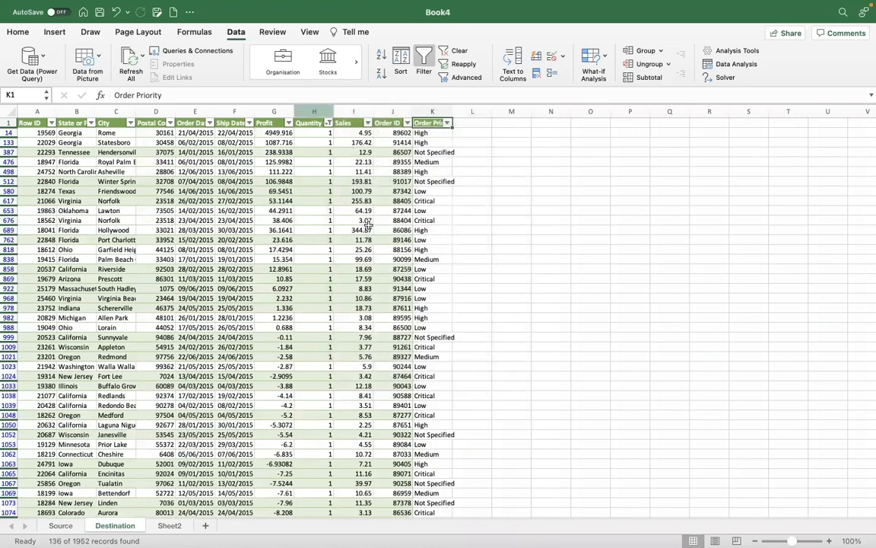
scroll(354, 275, "down", 20)
scroll(354, 275, "up", 10)
scroll(353, 275, "up", 15)
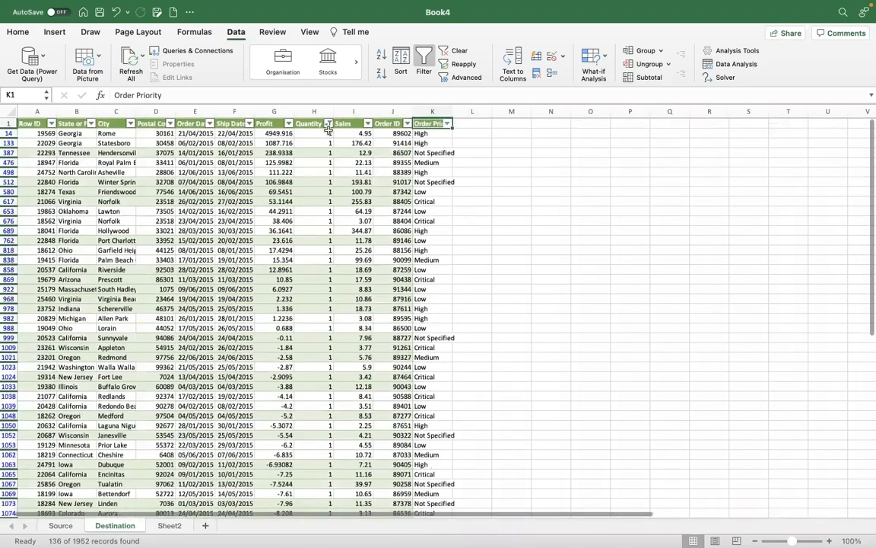
- Change the Quantity ordered new filter to Above Average
left_click(328, 123)
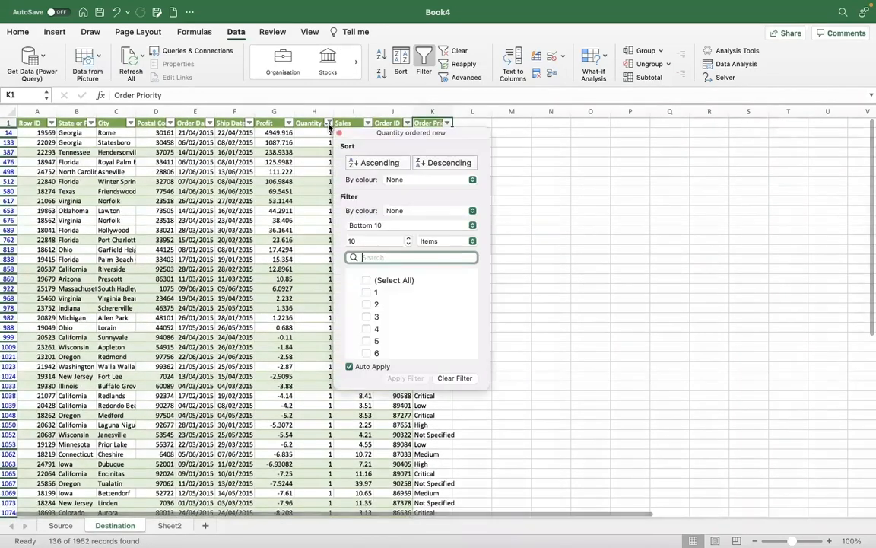
left_click(427, 225)
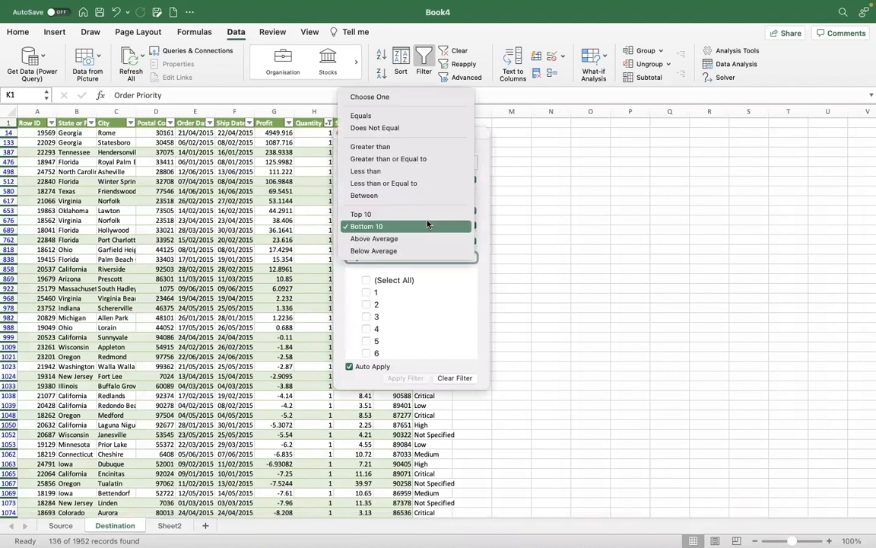
left_click(373, 238)
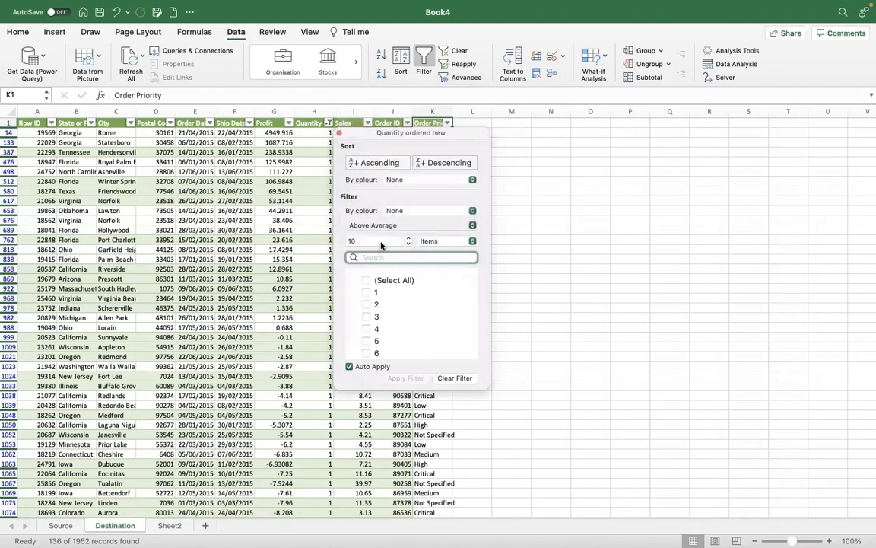
left_click(323, 251)
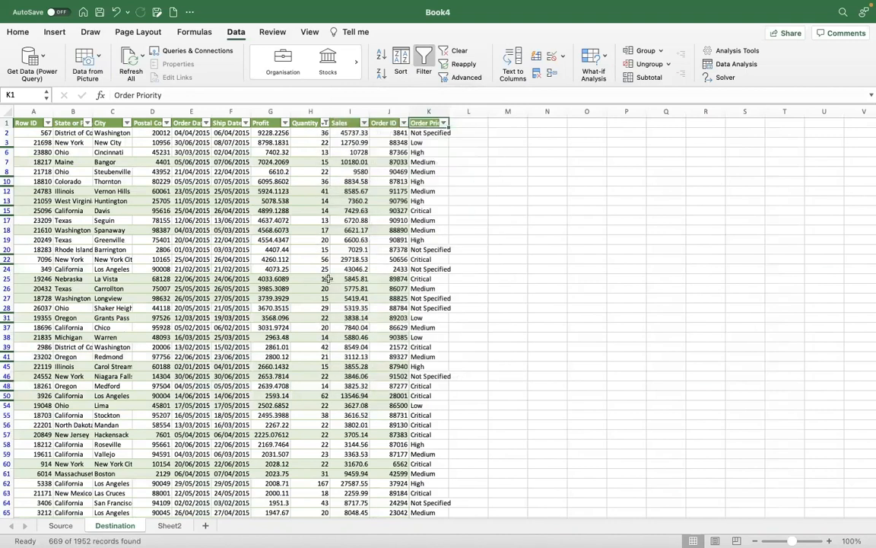
- Go to the last filtered row's cell in the Quantity ordered new column
key("ctrl+Down")
key("Left")
key("Left")
key("Left")
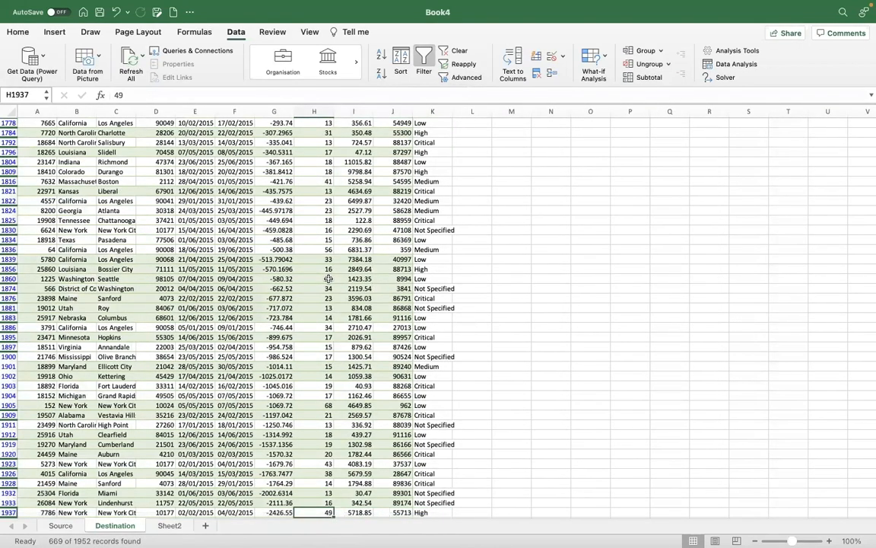
- Return to the Quantity ordered new header cell and clear the filter so all records are shown
key("ctrl+Up")
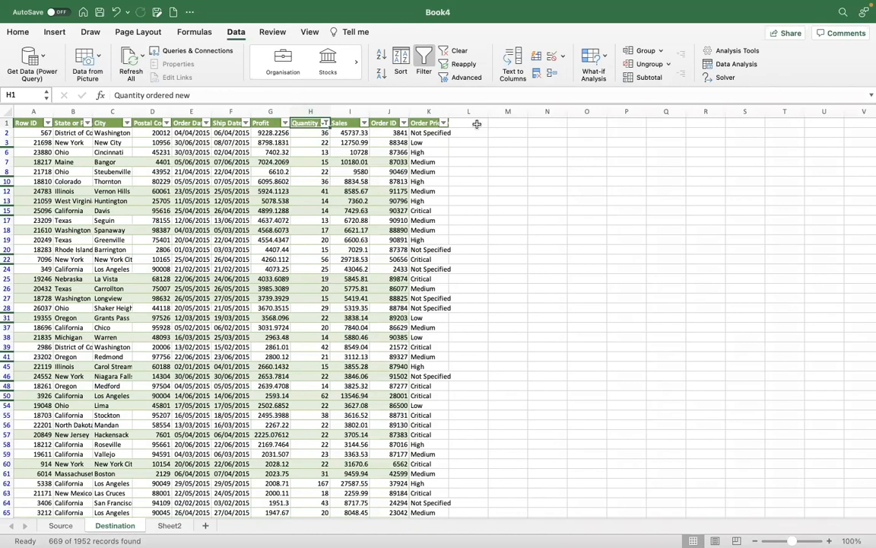
left_click(453, 52)
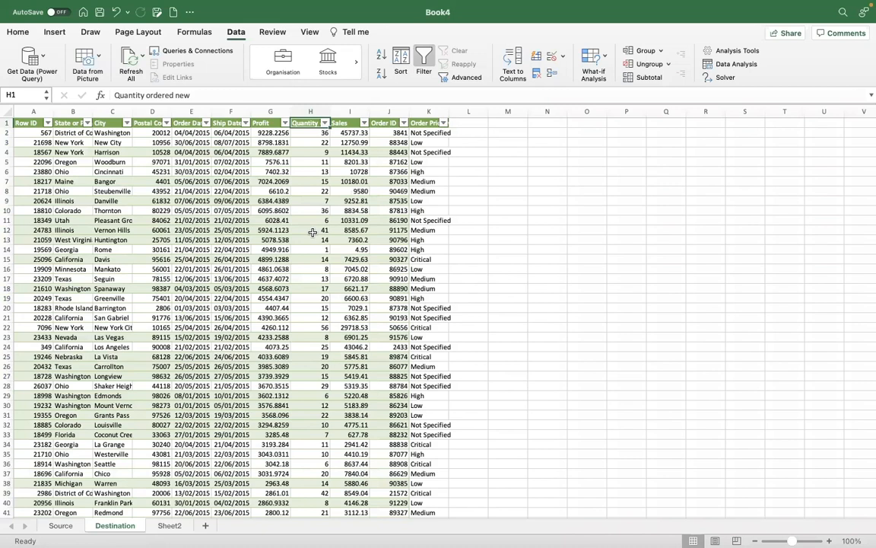
key("super+Tab")
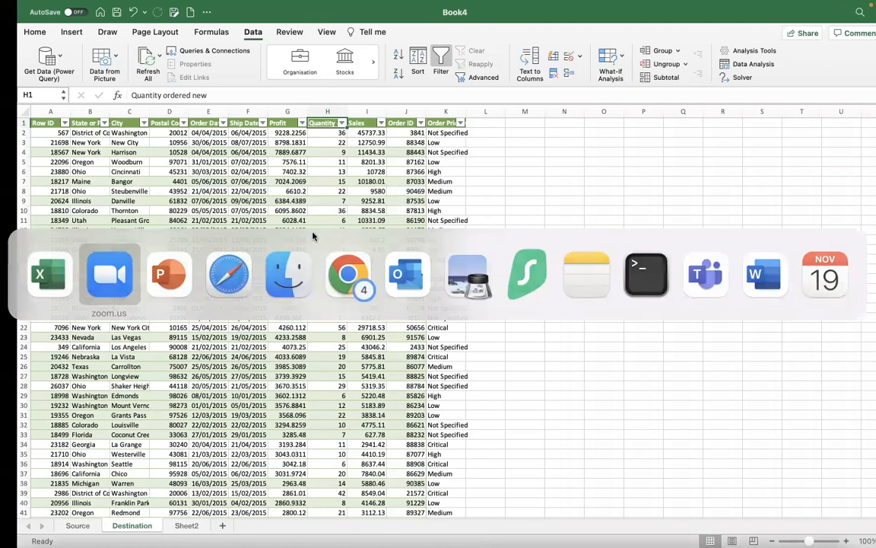
key("super+Tab")
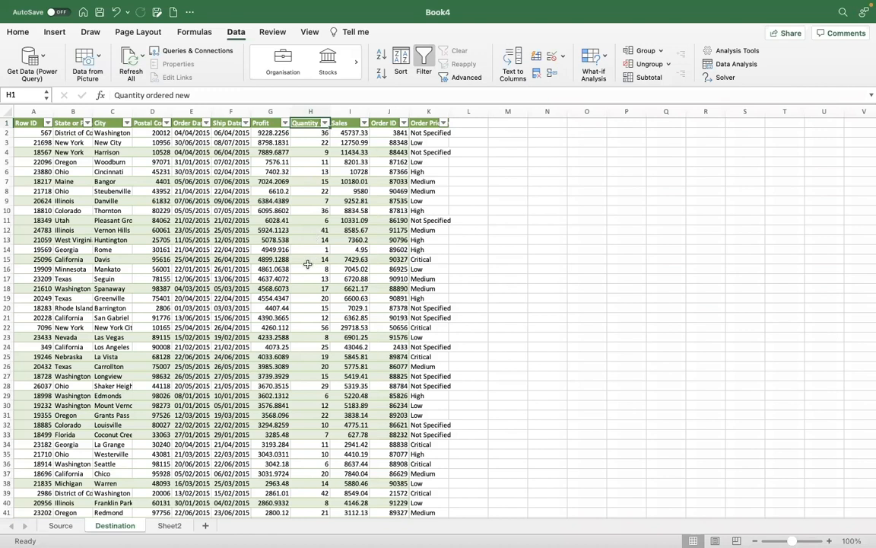
- Open Sheet2 and examine the HLOOKUP formula in cell G33 together with the ranges it references
left_click(167, 525)
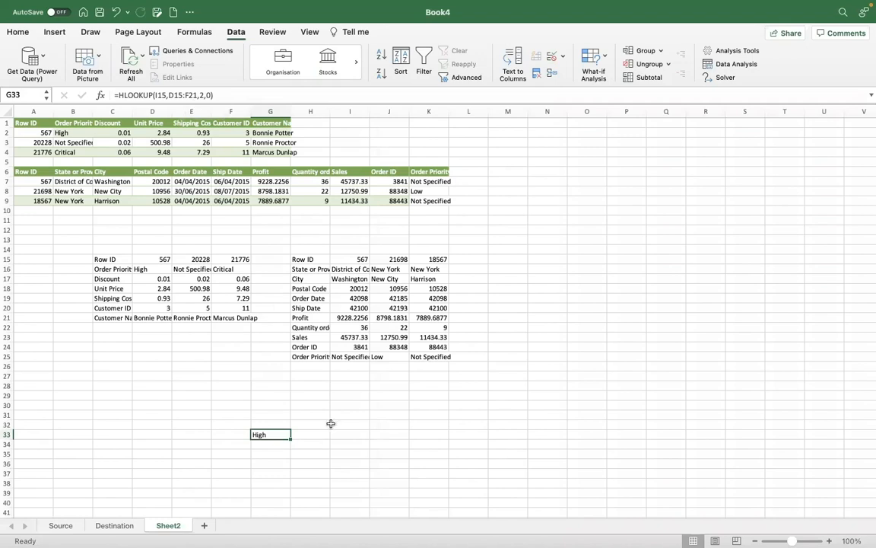
left_click(238, 93)
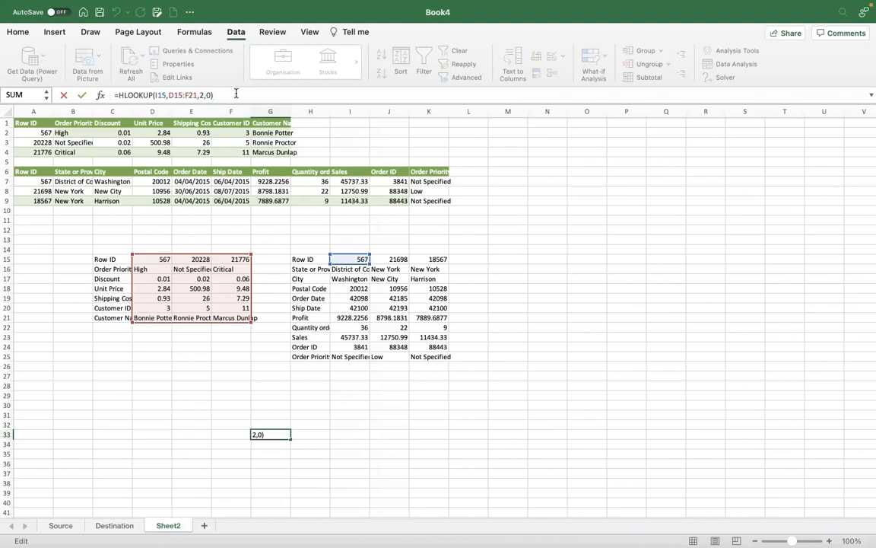
key("Return")
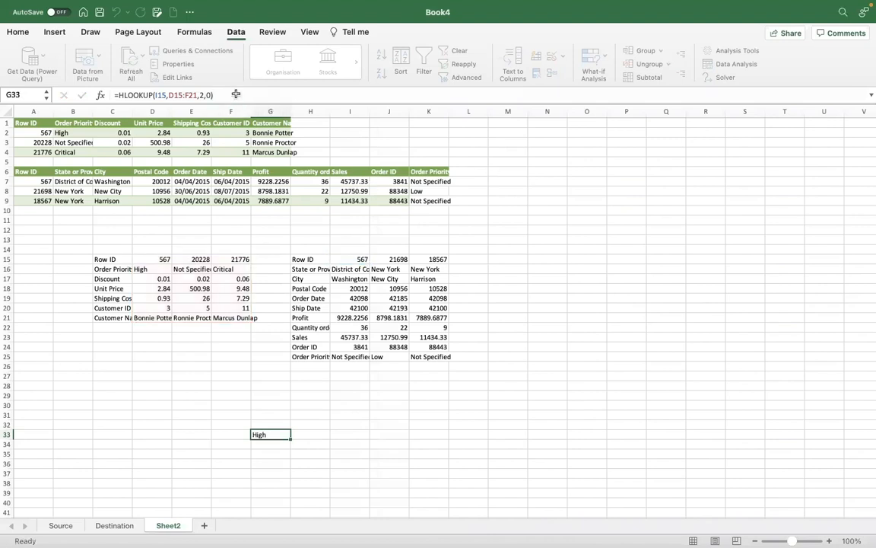
- Start an HLOOKUP formula in empty cell H30 to examine its arguments
left_click(313, 401)
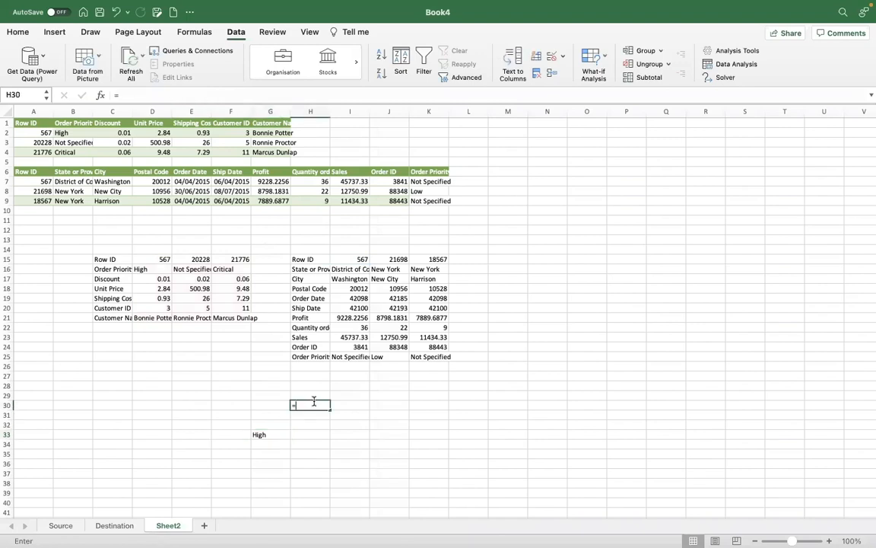
type("=hloo")
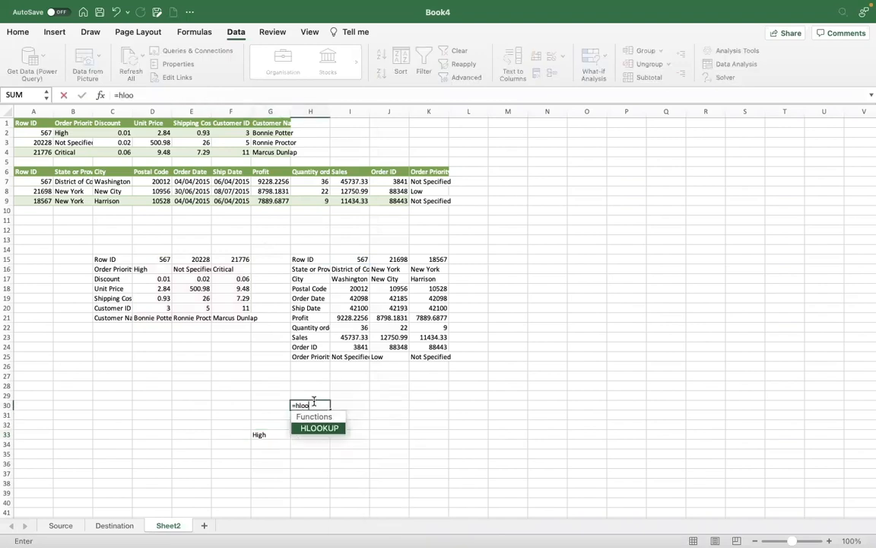
double_click(319, 429)
left_click(350, 423)
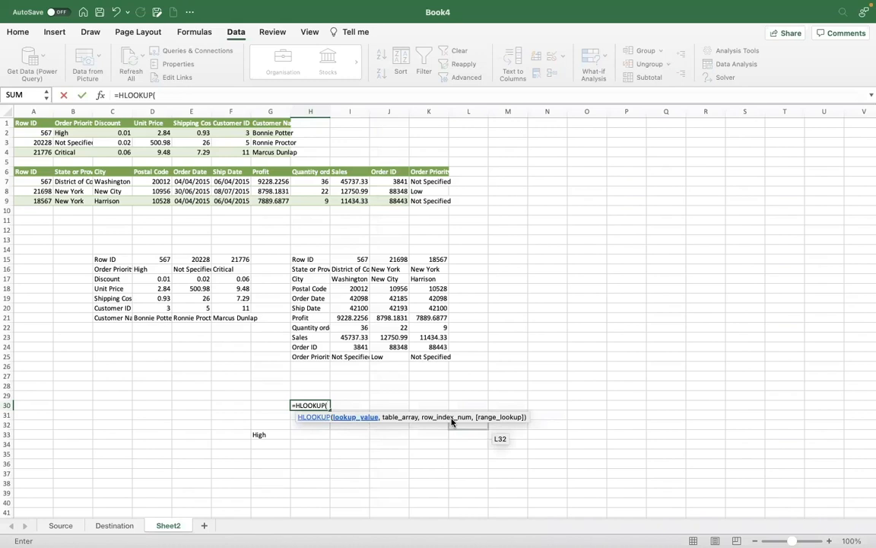
- Replace the unfinished HLOOKUP entry in cell H30 with the start of a VLOOKUP formula, =vlookup(
key("BackSpace")
key("BackSpace")
key("BackSpace")
key("BackSpace")
key("BackSpace")
key("BackSpace")
key("BackSpace")
key("BackSpace")
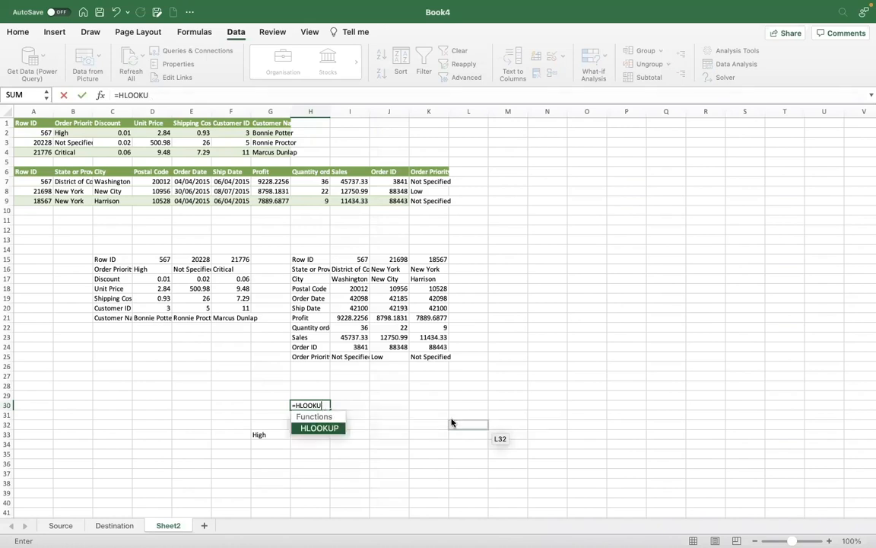
type("vlo")
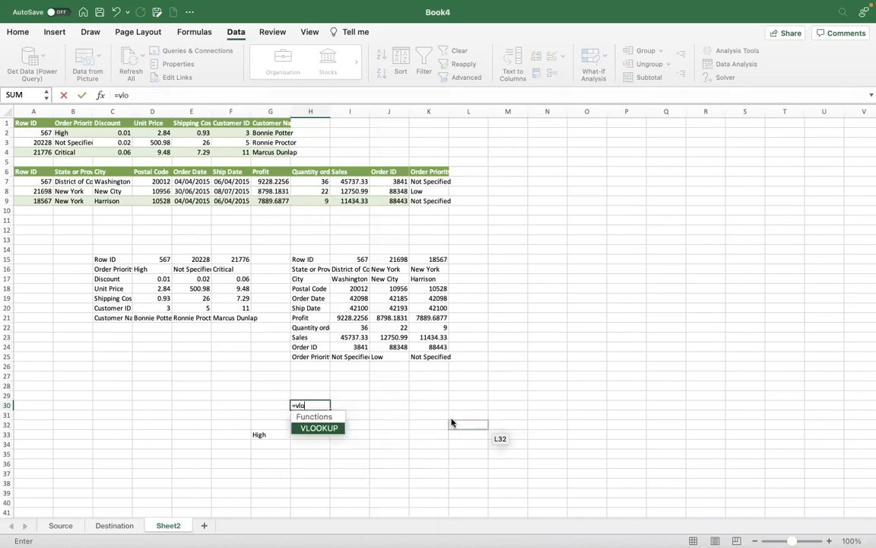
type("okup(")
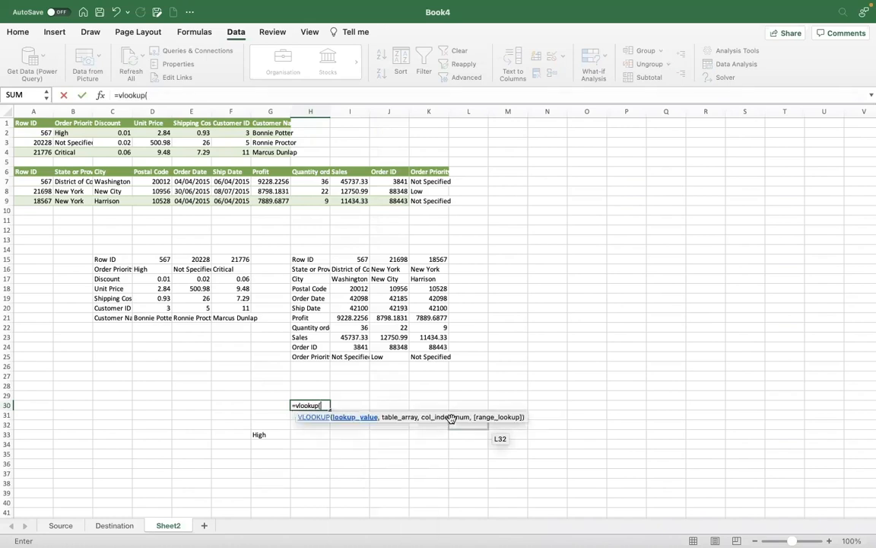